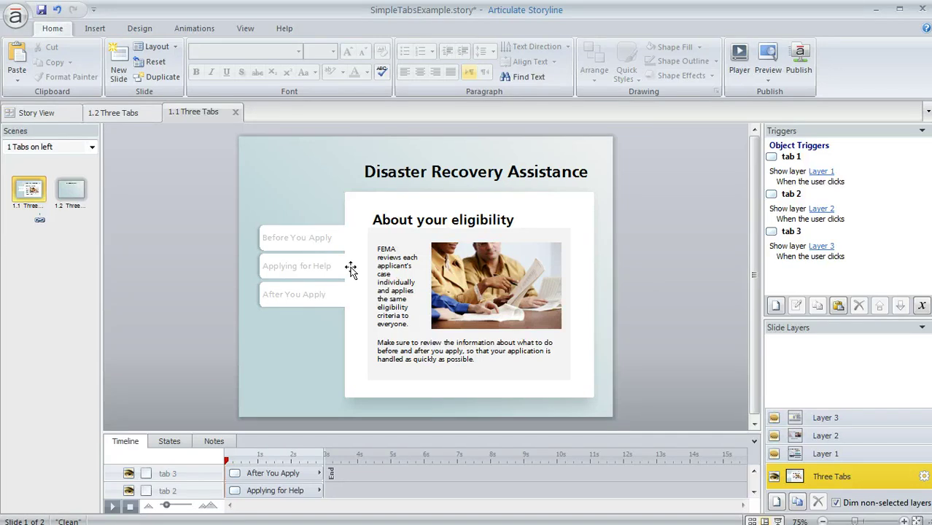
- Select the Before You Apply, Applying for Help and After You Apply tab shapes
left_click(314, 235)
left_click(321, 266)
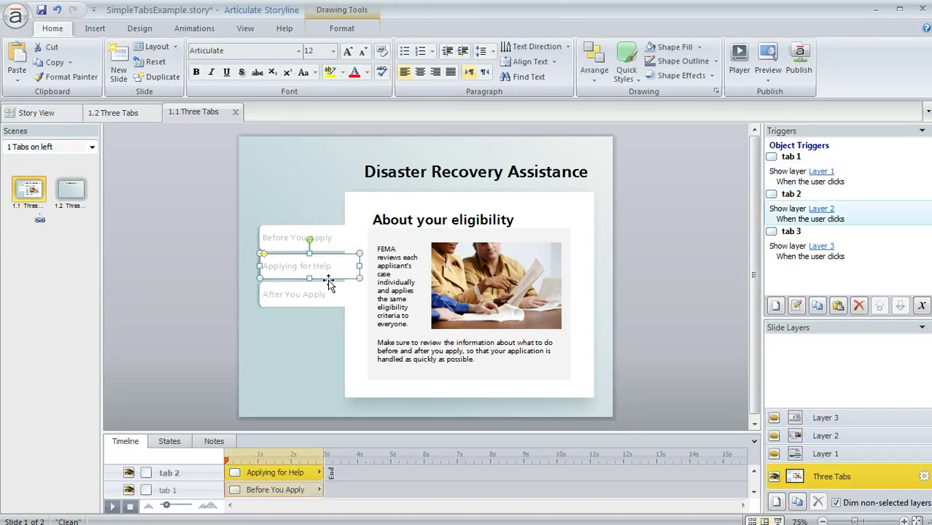
left_click(324, 290)
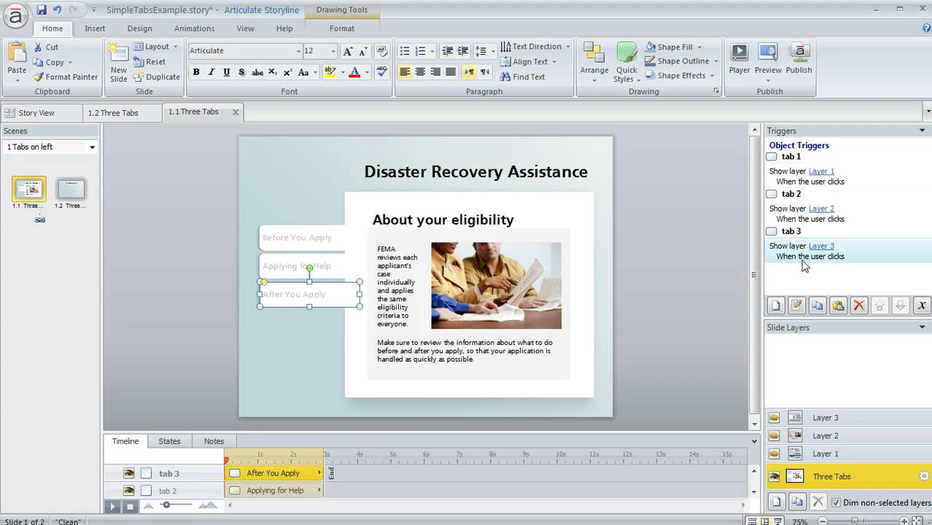
- Review the three tab show-layer triggers, then view Layer 1 and Layer 2 content
left_click(800, 182)
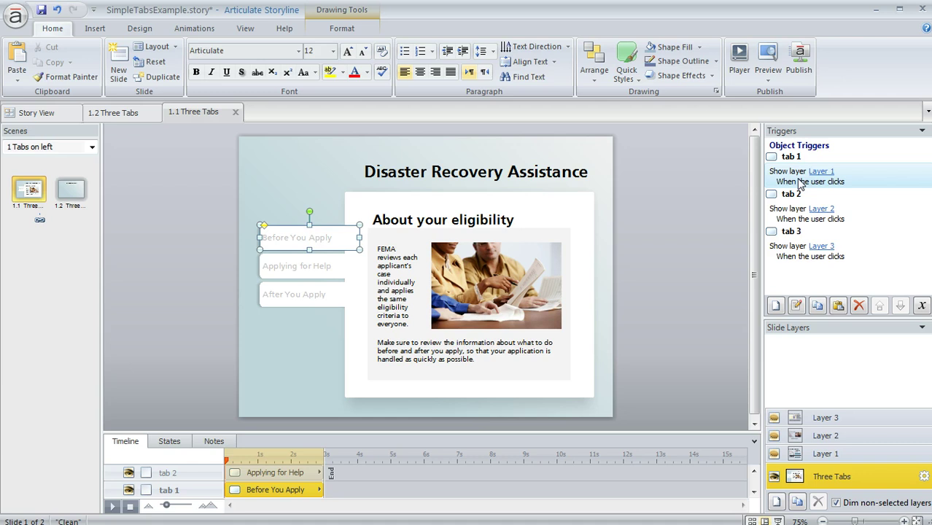
left_click(800, 221)
left_click(801, 255)
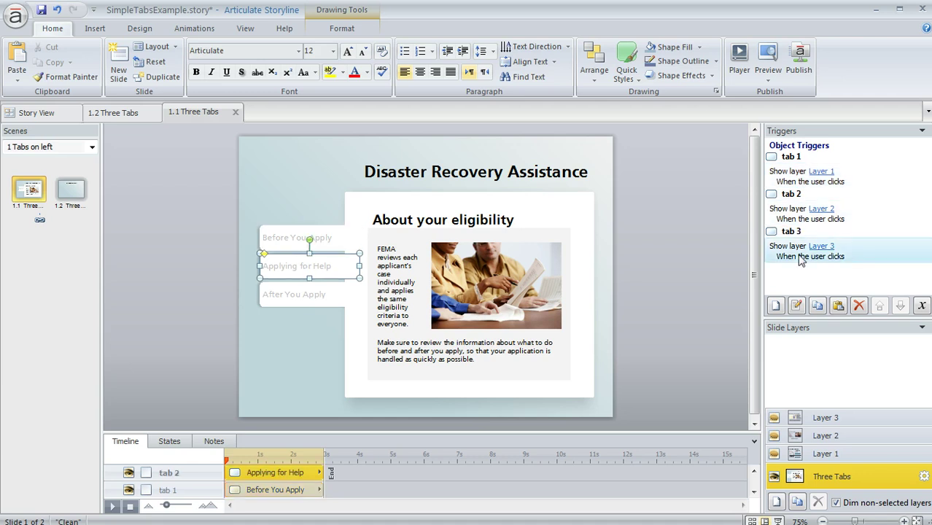
left_click(835, 458)
left_click(850, 436)
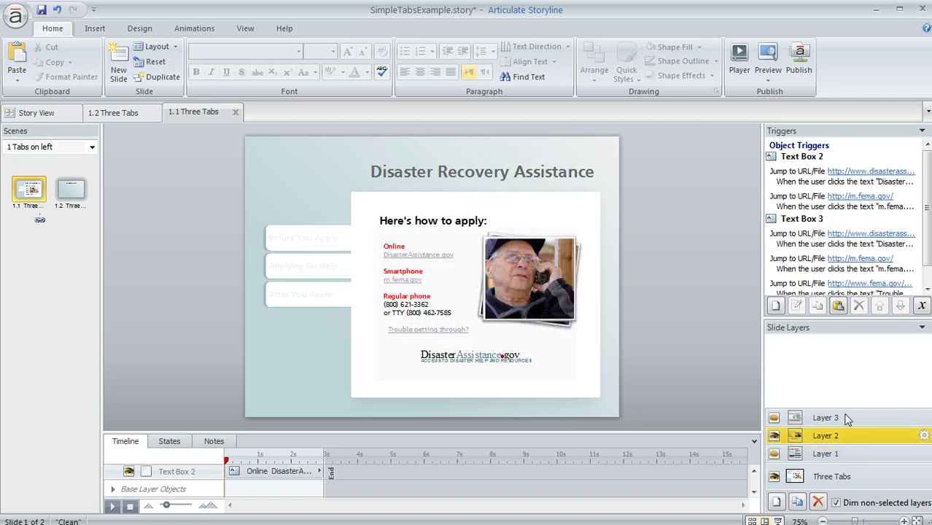
- View Layer 3's content, then return to the Three Tabs base layer
left_click(846, 418)
left_click(846, 478)
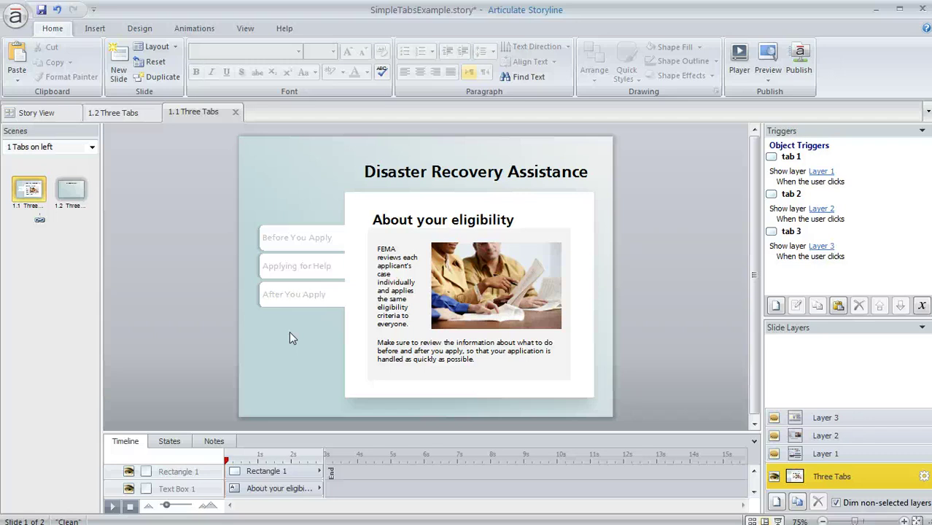
mouse_move(229, 195)
left_mouse_down()
mouse_move(302, 296)
mouse_move(347, 343)
mouse_move(367, 348)
left_mouse_up()
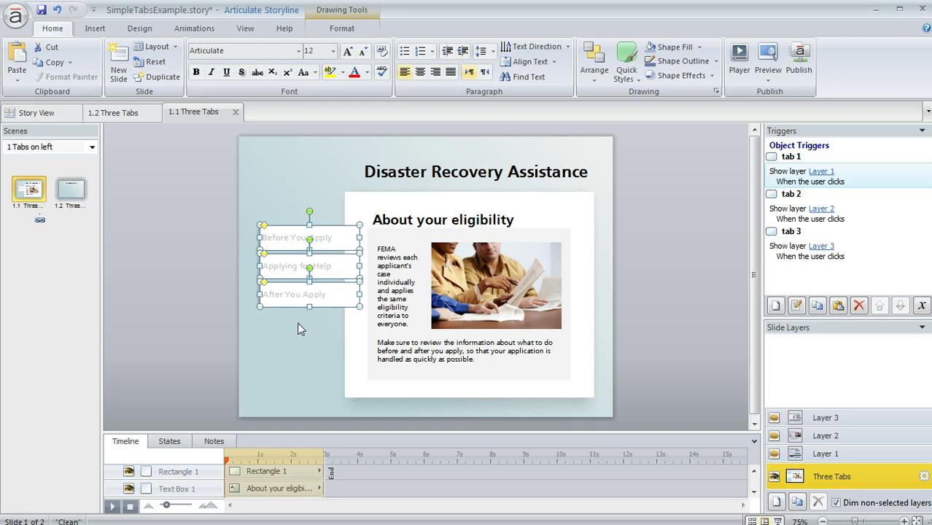
left_click(216, 251)
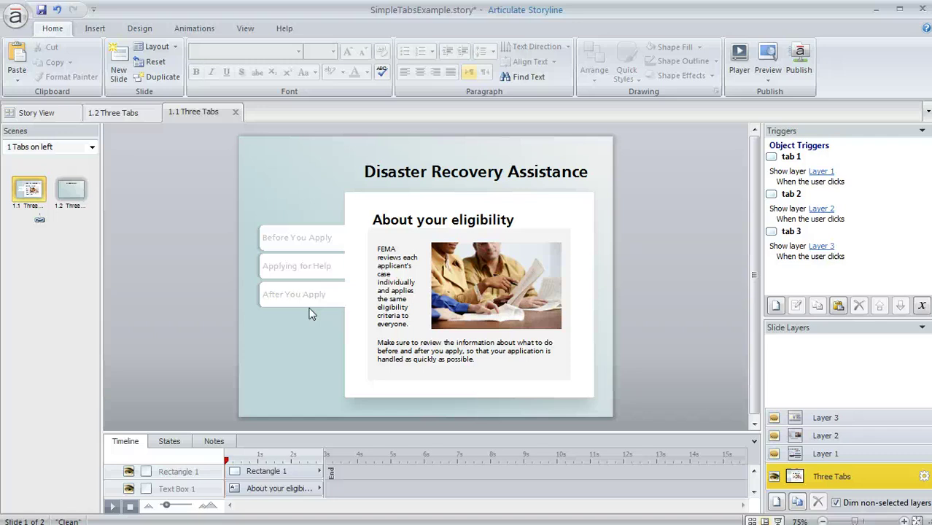
- Add a Layer 1 trigger jumping to the next slide when the timeline ends, showing conditions
left_click(847, 453)
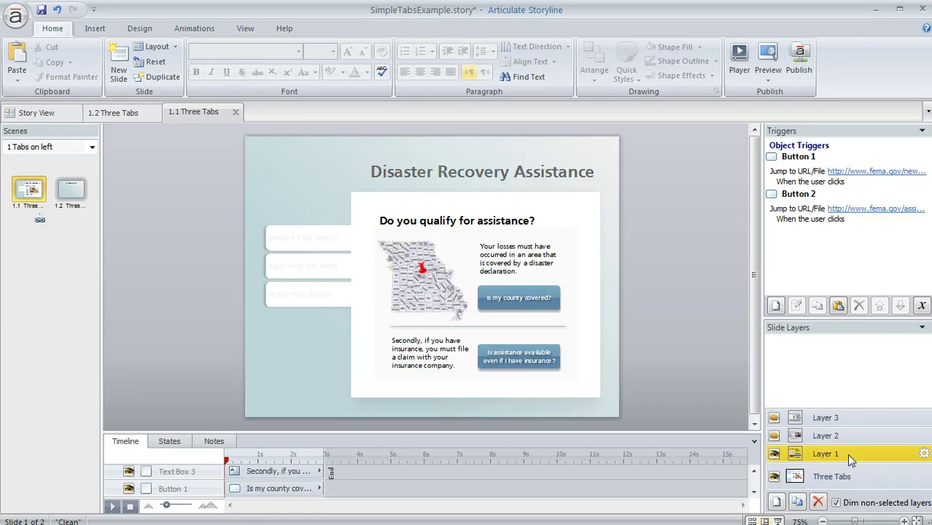
left_click(778, 306)
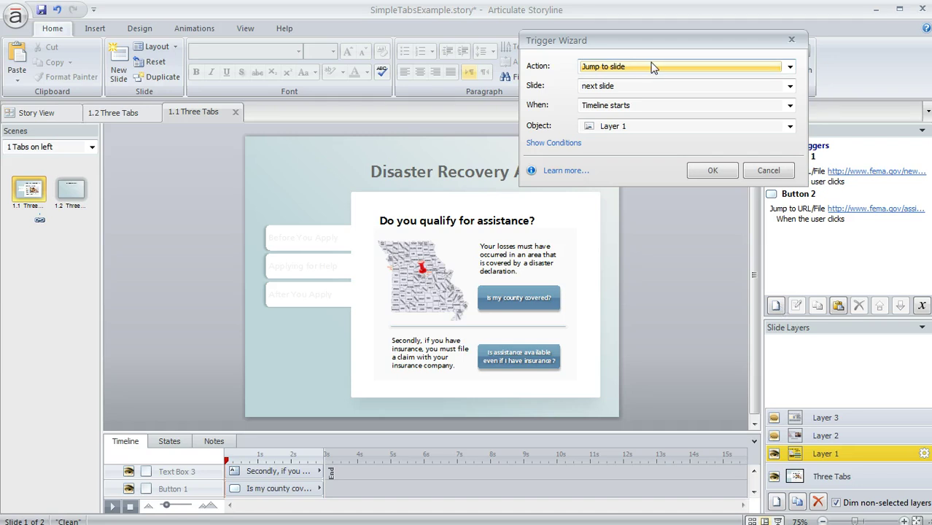
left_click(641, 88)
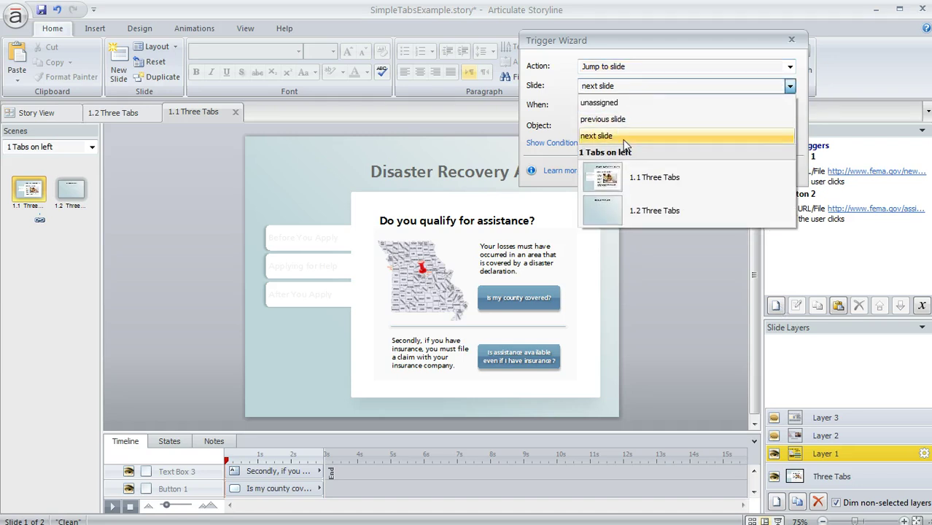
left_click(625, 142)
left_click(634, 107)
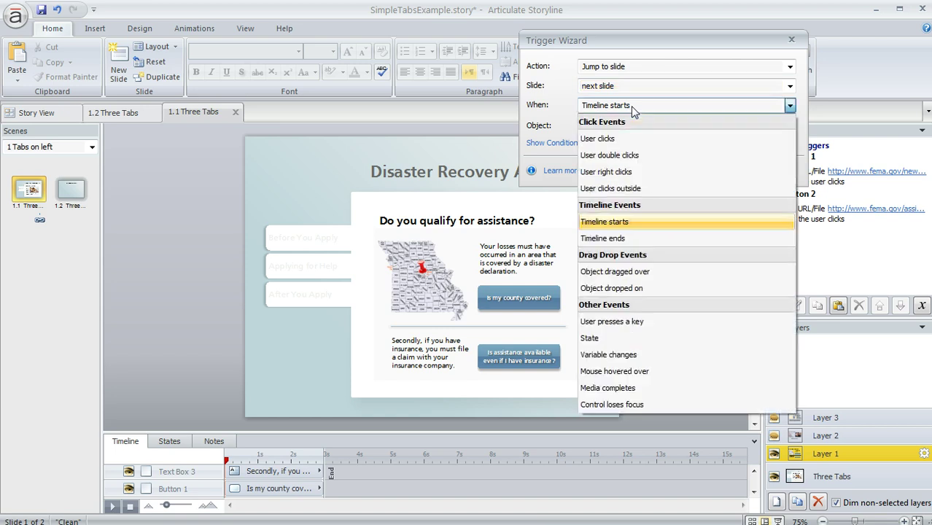
left_click(642, 238)
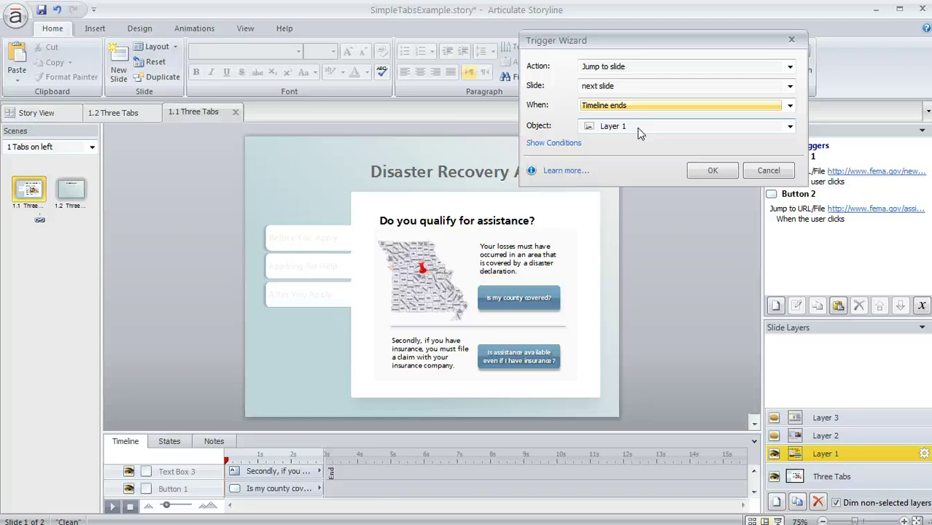
left_click(569, 145)
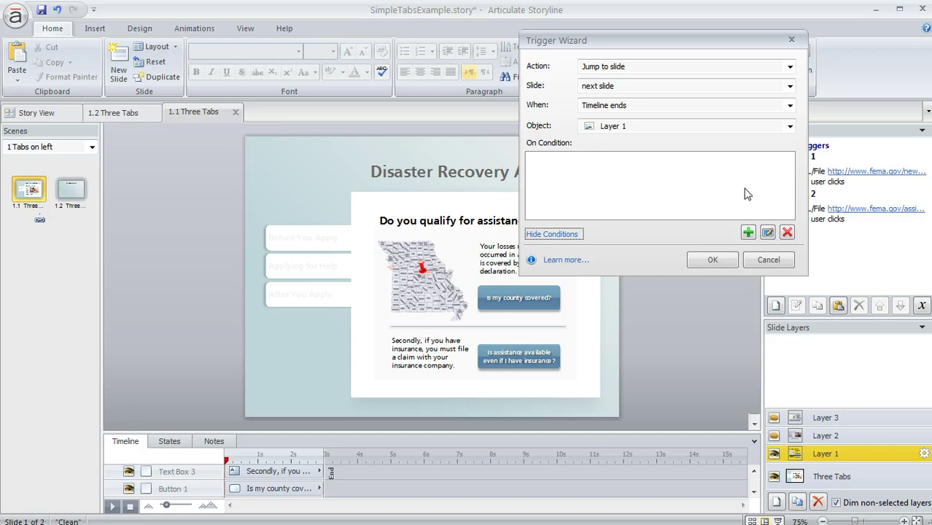
- Add a condition requiring tab 1 'Before You Apply' to be Visited
left_click(749, 234)
left_click(656, 123)
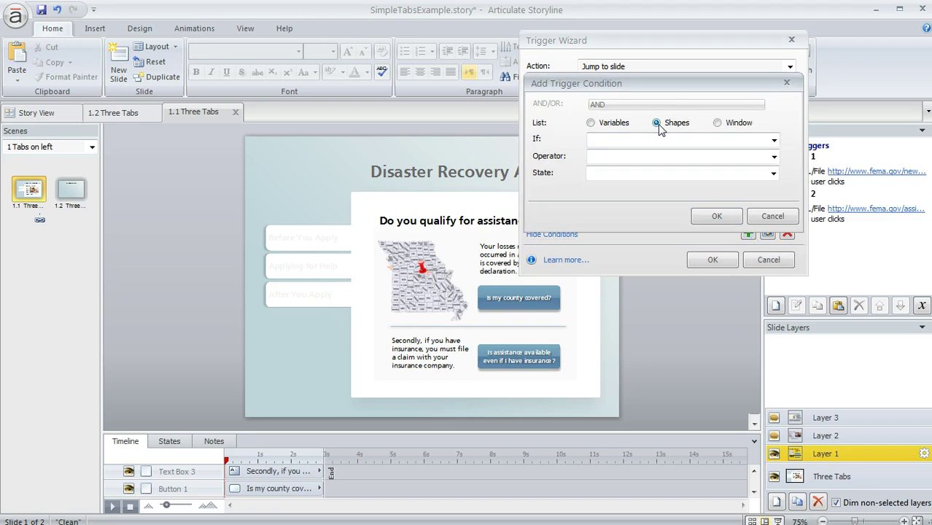
left_click(646, 140)
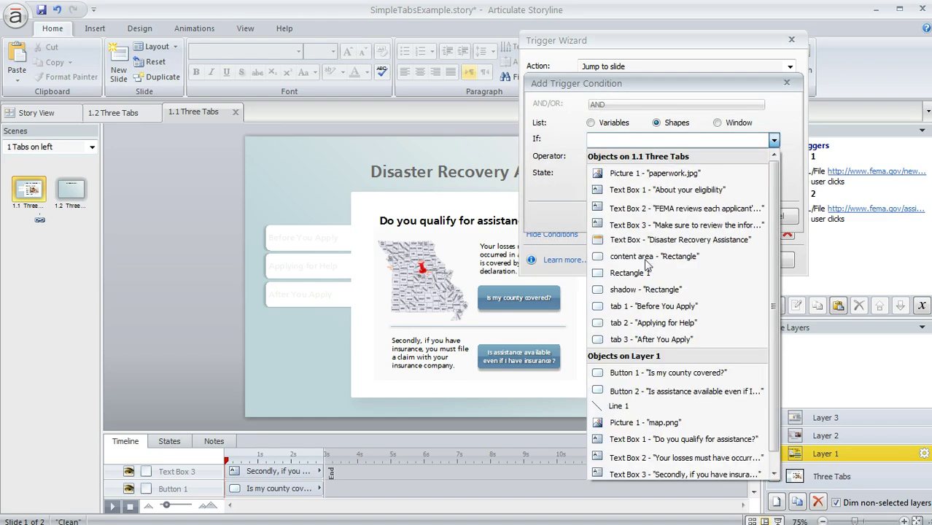
left_click(653, 307)
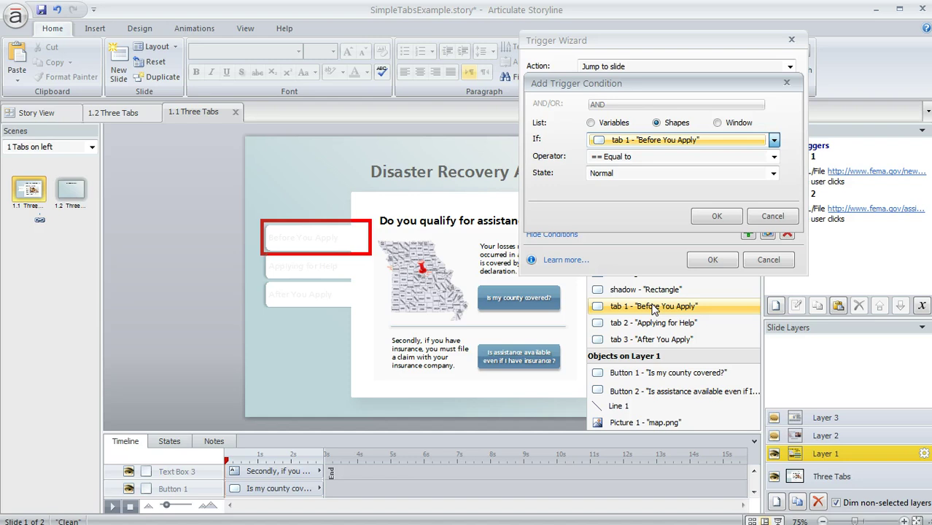
left_click(628, 175)
left_click(604, 289)
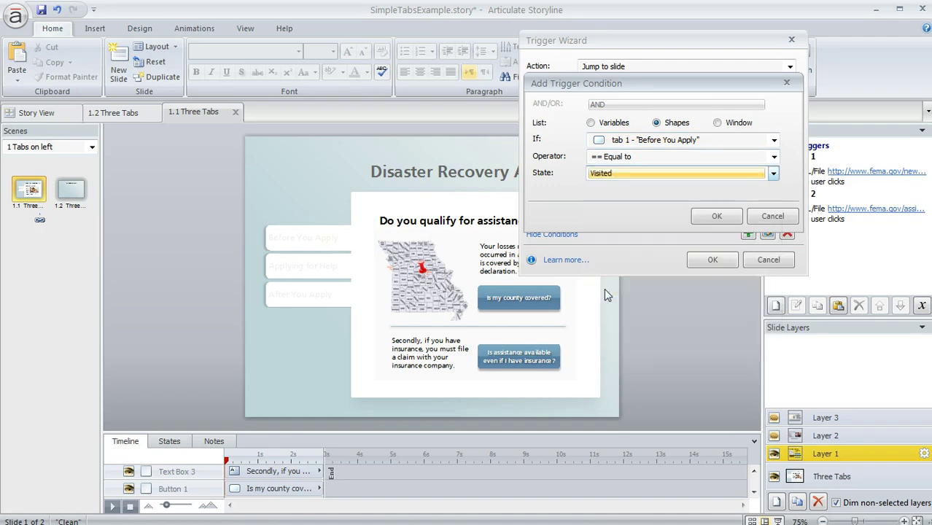
left_click(717, 217)
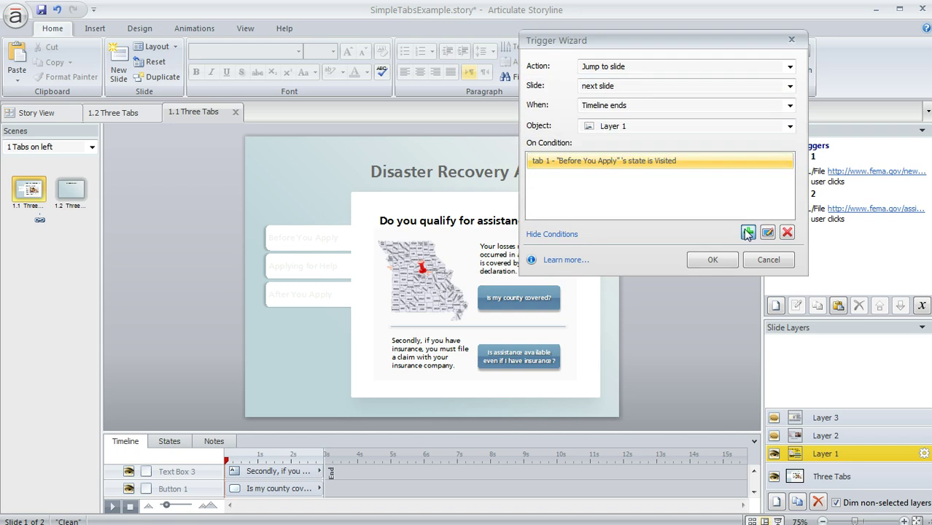
- Add a condition requiring tab 2 'Applying for Help' to be Visited
left_click(748, 232)
left_click(658, 123)
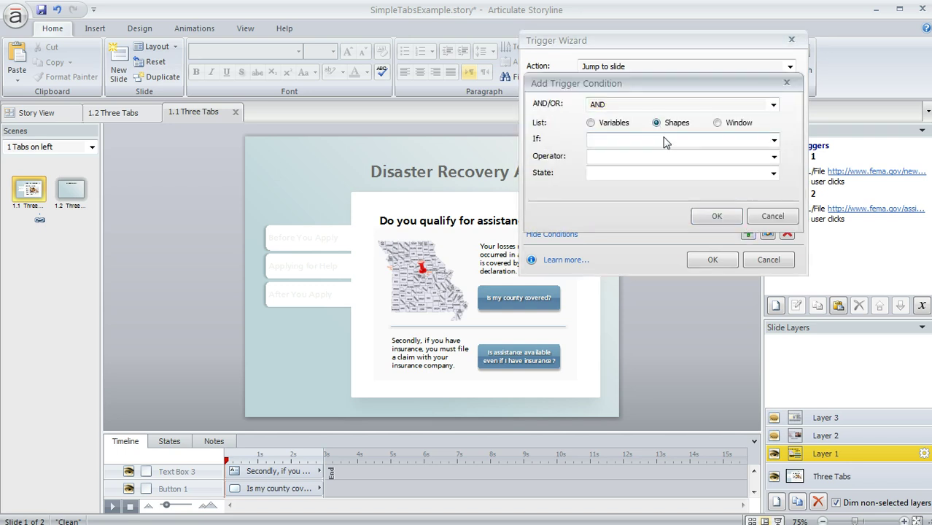
left_click(664, 140)
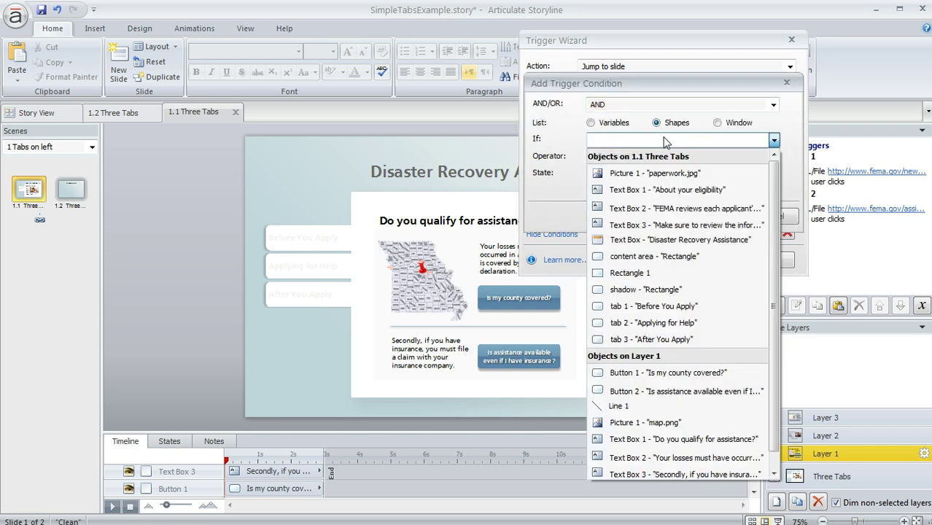
left_click(653, 322)
left_click(625, 177)
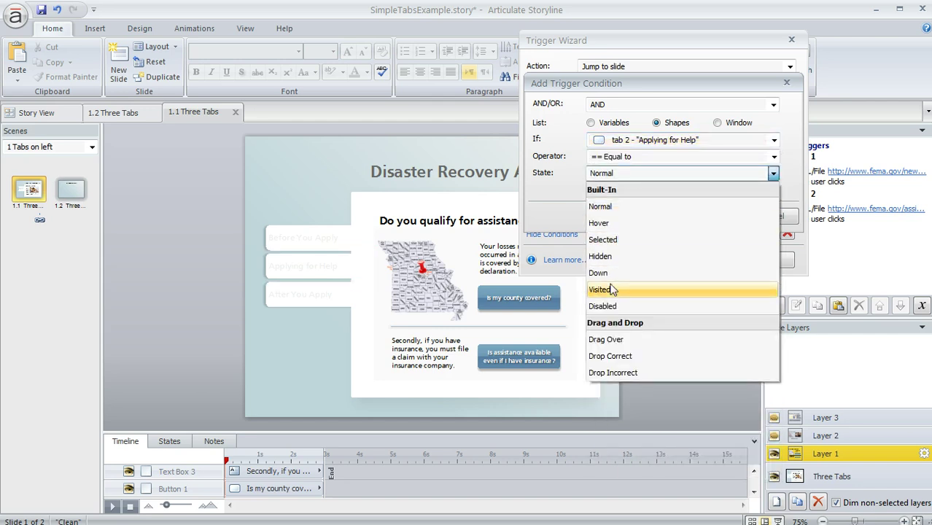
left_click(600, 290)
left_click(715, 217)
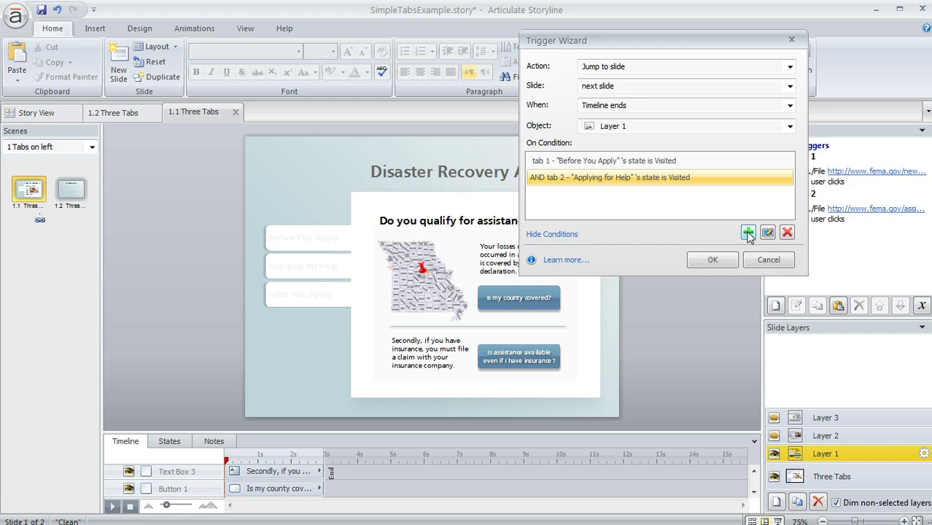
- Add a condition requiring tab 3 'After You Apply' to be Visited
left_click(749, 233)
left_click(657, 123)
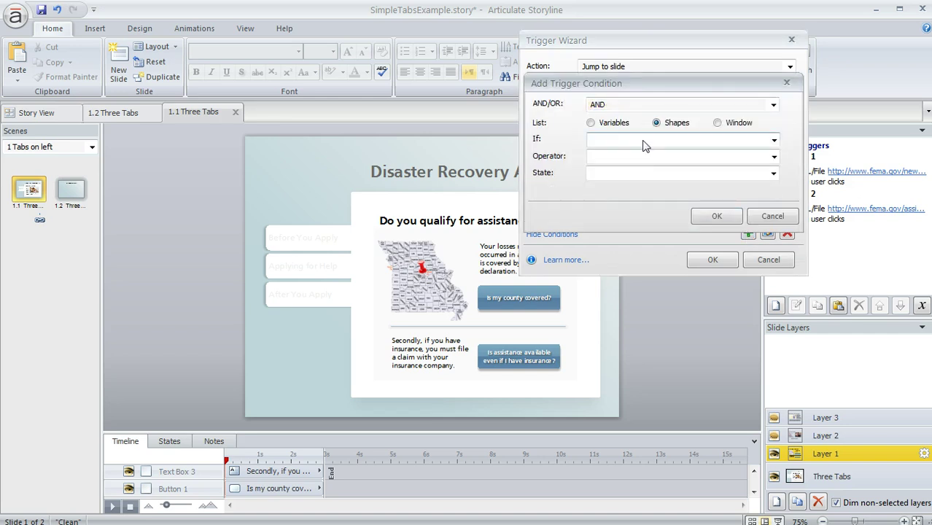
left_click(644, 146)
left_click(633, 340)
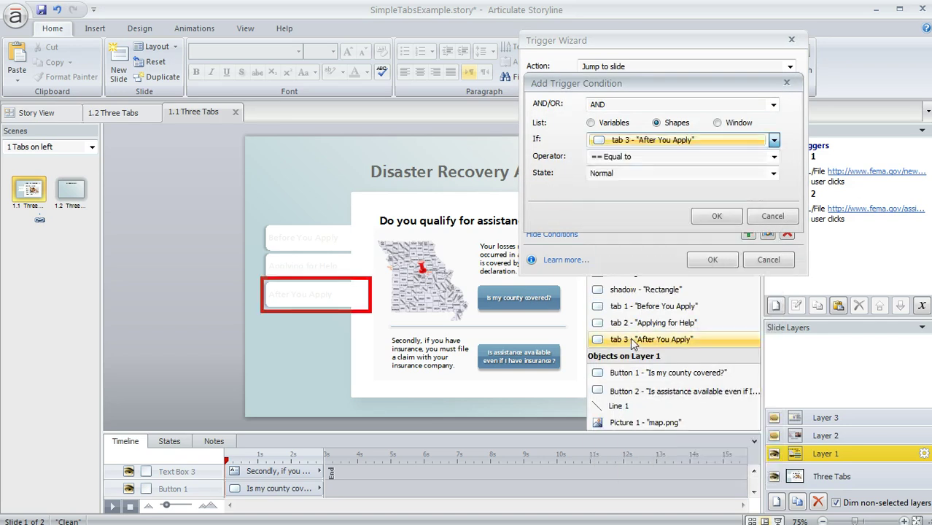
left_click(641, 174)
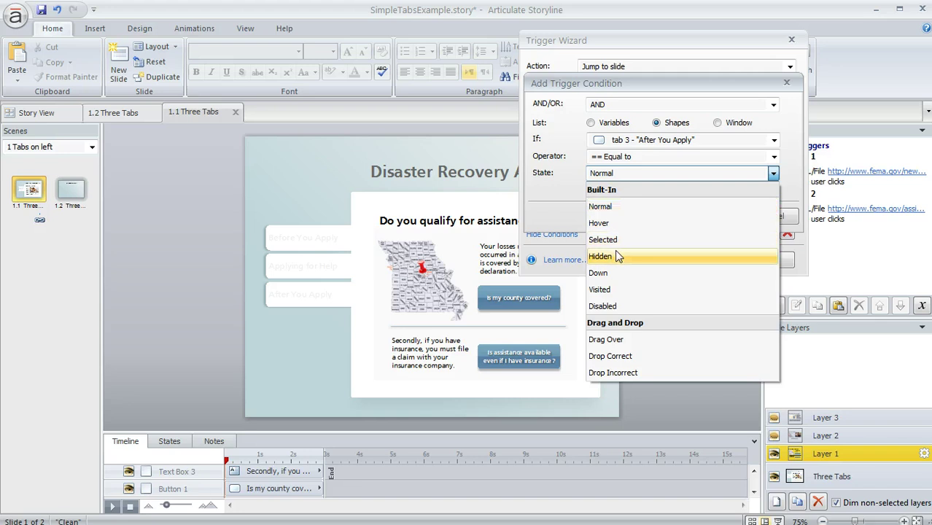
left_click(614, 289)
left_click(715, 219)
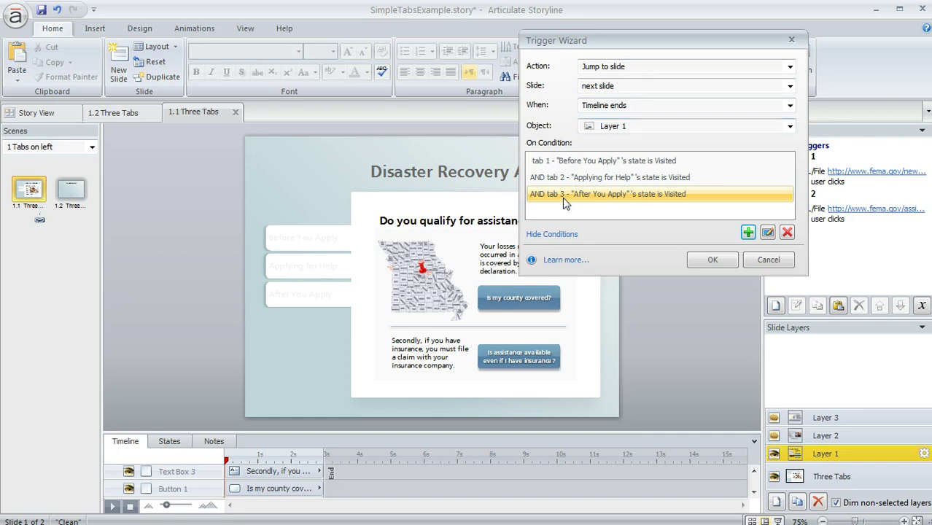
- Save the three-condition trigger, copy it, and paste it onto Layer 2
left_click(713, 260)
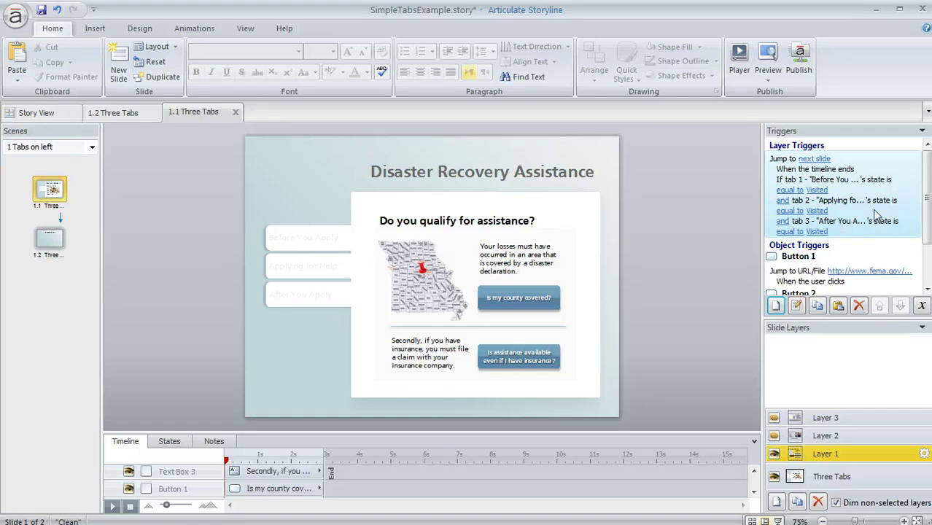
left_click(820, 307)
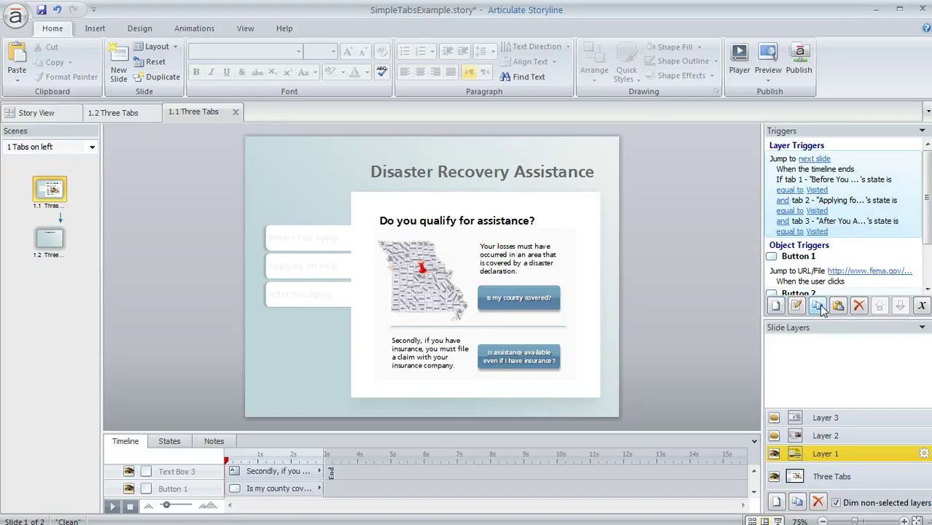
left_click(856, 438)
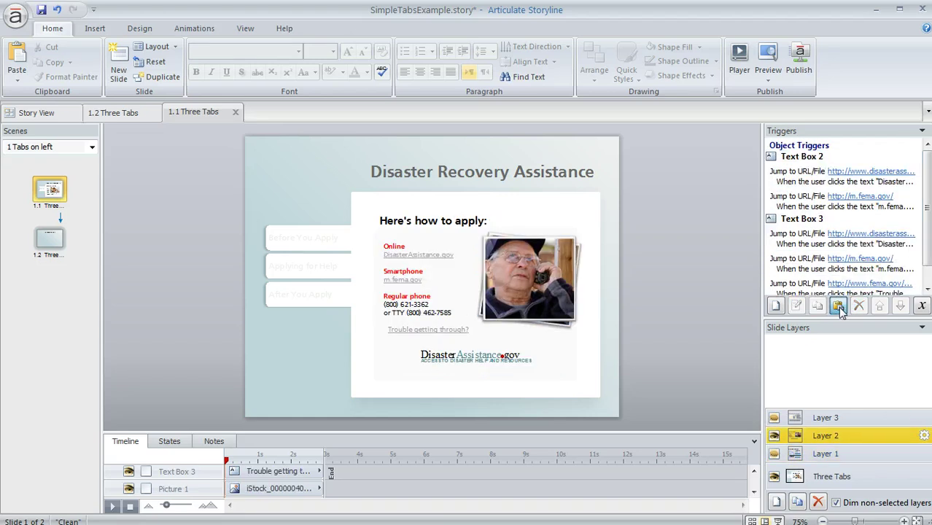
left_click(838, 307)
- Paste the trigger onto Layer 3 and preview this slide
left_click(861, 417)
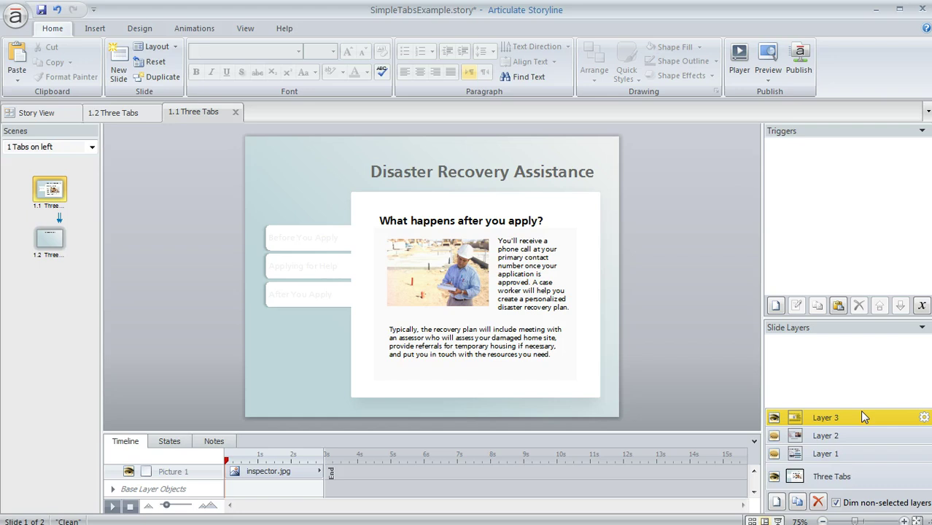
left_click(839, 306)
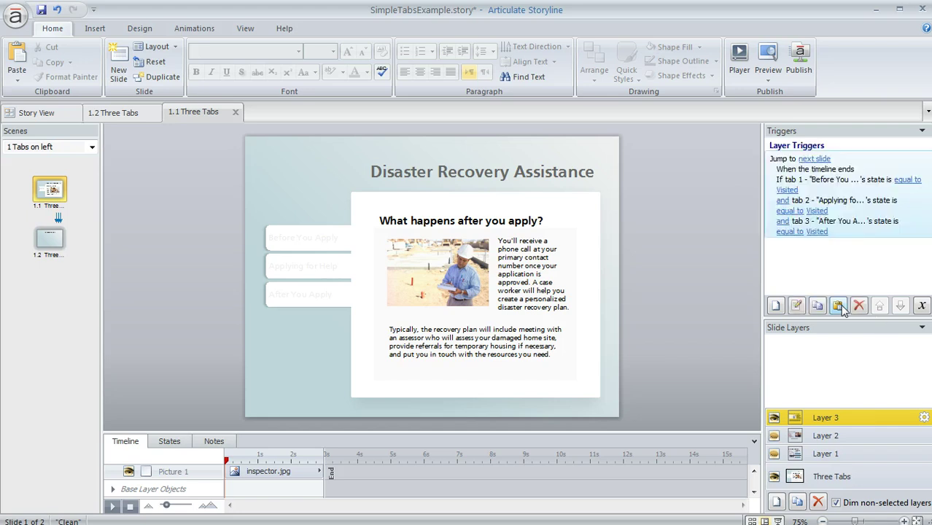
left_click(768, 72)
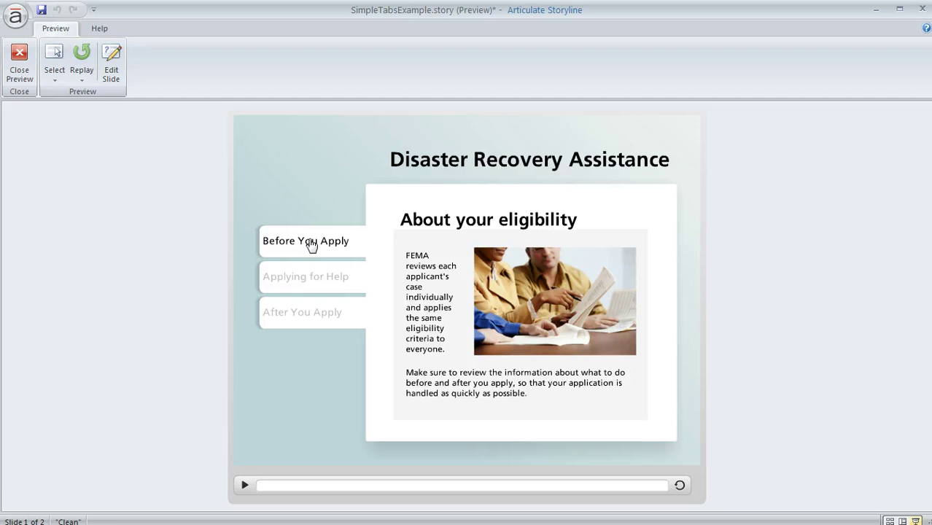
- In the preview, visit the Before You Apply, After You Apply and Applying for Help tabs
left_click(285, 247)
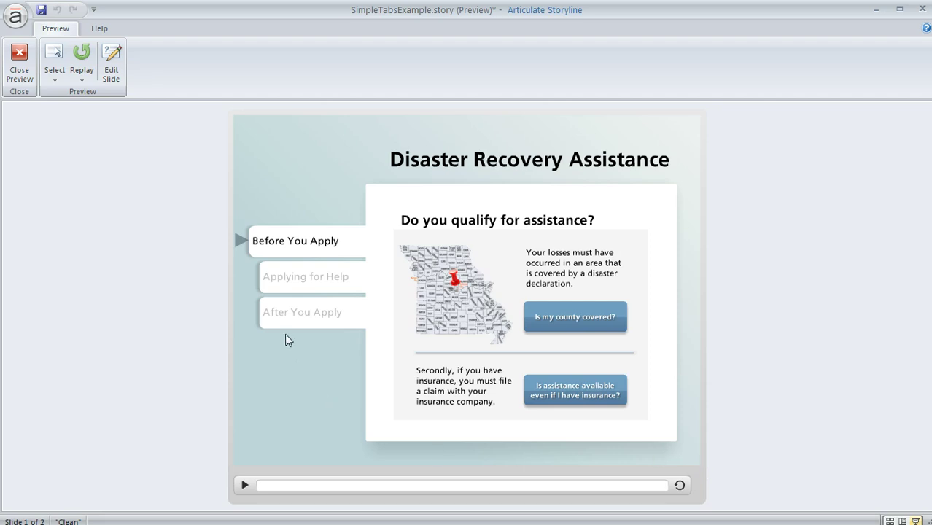
left_click(297, 317)
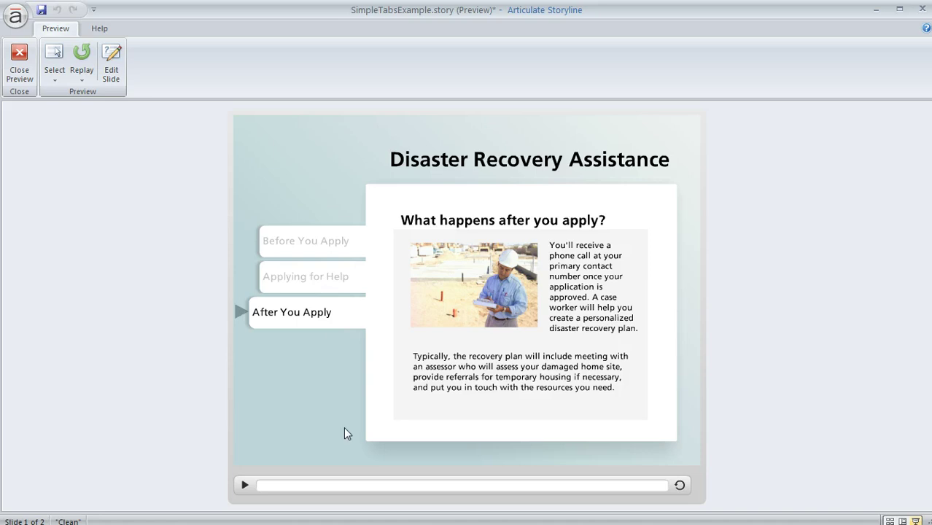
left_click(294, 280)
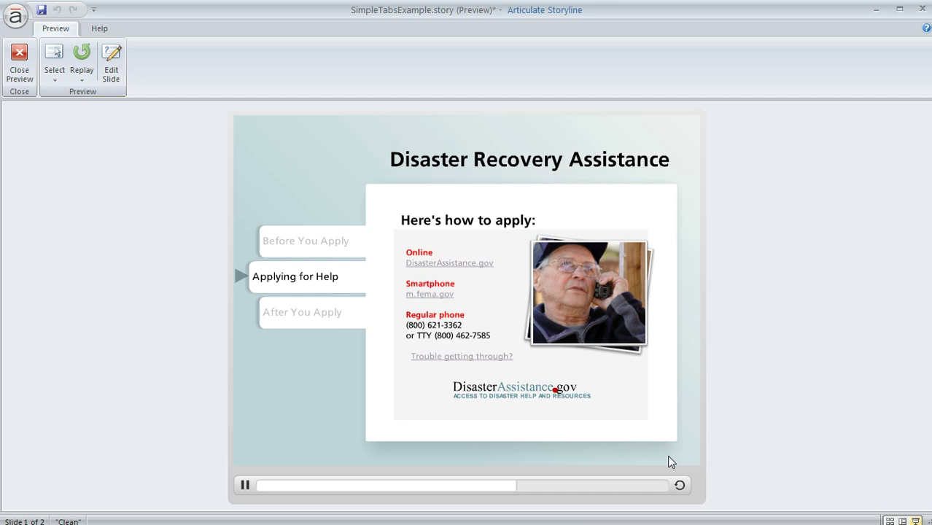